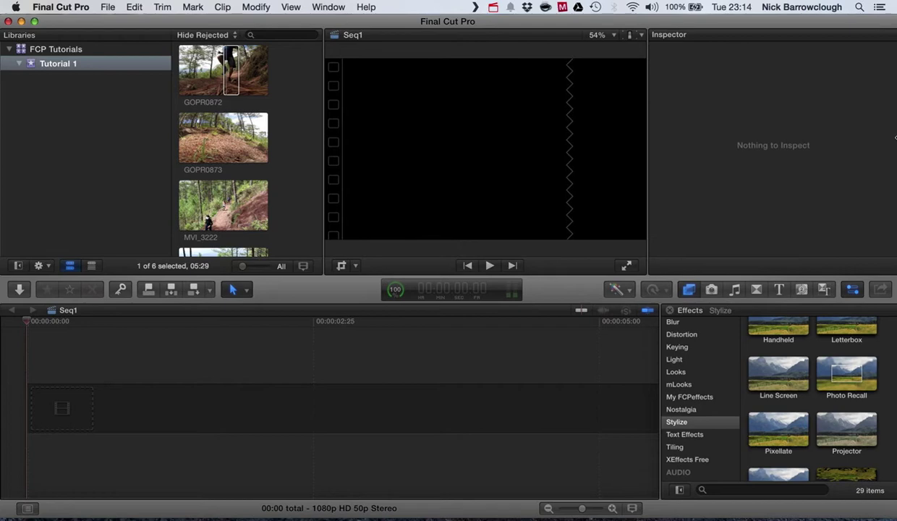
Append GOPR0872 to Seq1 with 1080p HD 50p properties, playhead back at the start.
{"action": "left_click", "coordinate": [233, 73]}
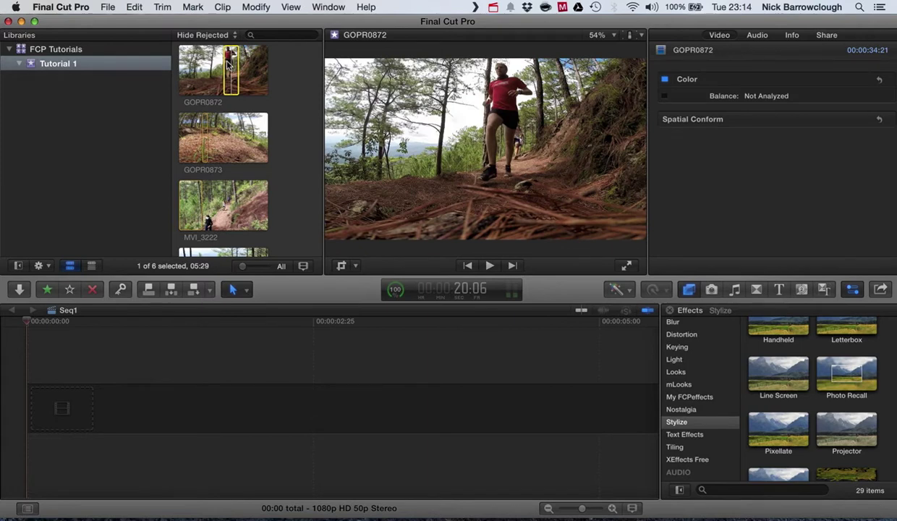
{"action": "key", "text": "e"}
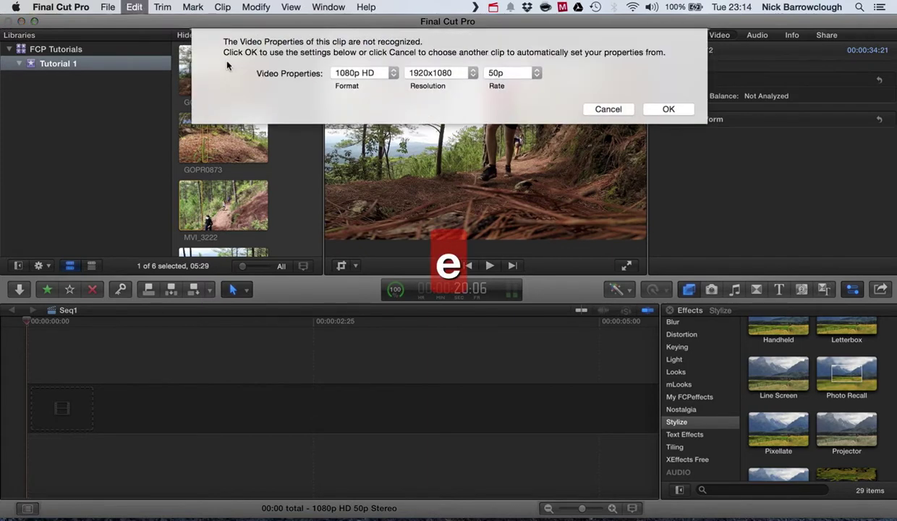
{"action": "left_click", "coordinate": [689, 110]}
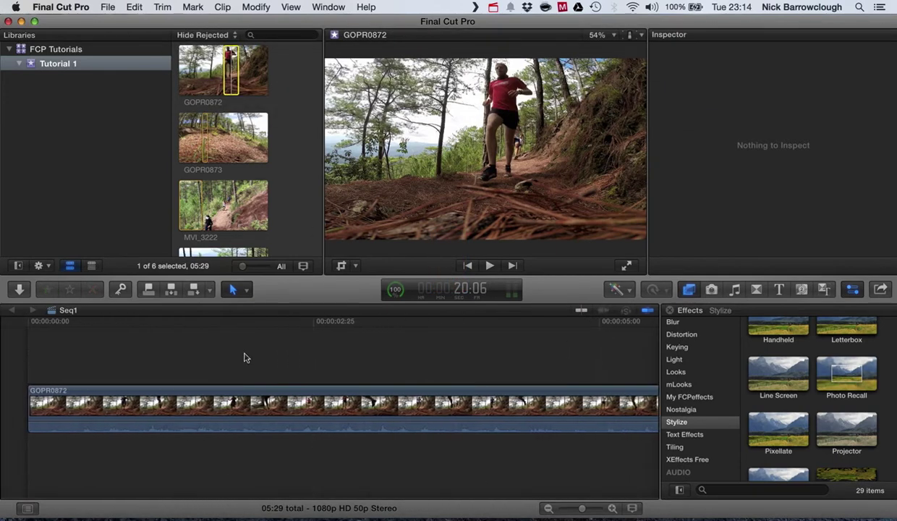
{"action": "left_click", "coordinate": [156, 341]}
{"action": "left_click_drag", "start_coordinate": [154, 320], "coordinate": [25, 322]}
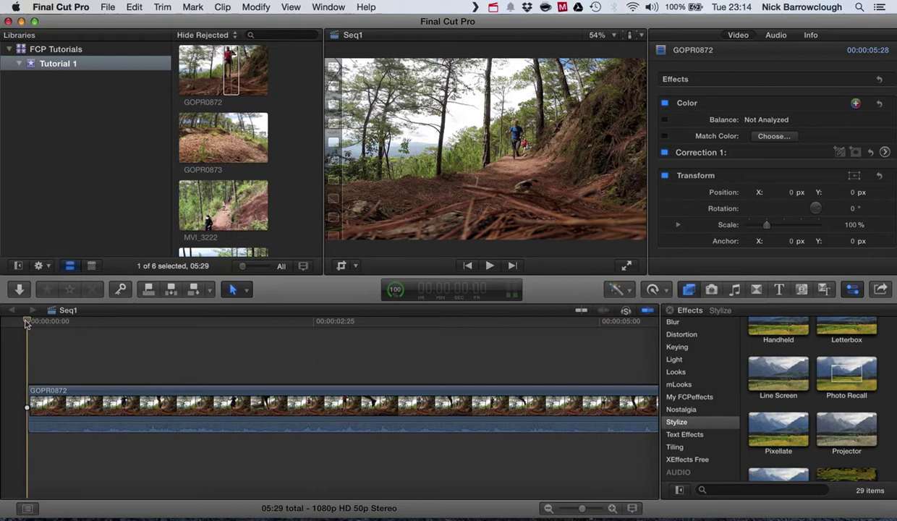
{"action": "left_click", "coordinate": [229, 76]}
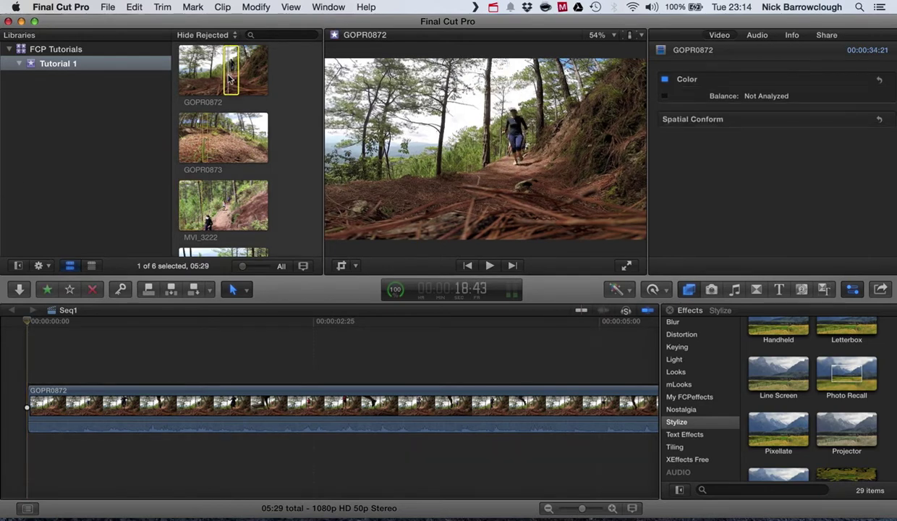
Connect a second GOPR0872 copy above the original, aligned to the start of Seq1.
{"action": "key", "text": "q"}
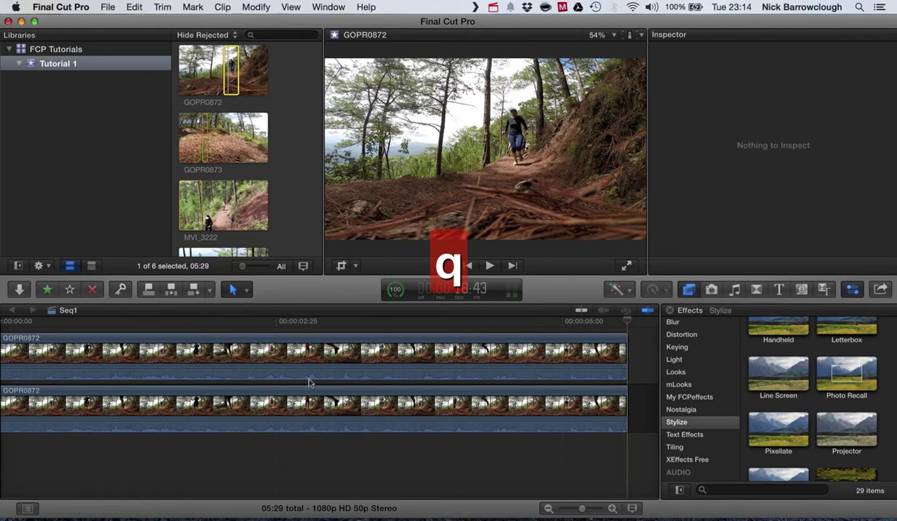
{"action": "scroll", "coordinate": [167, 339], "scroll_direction": "left", "scroll_amount": 3}
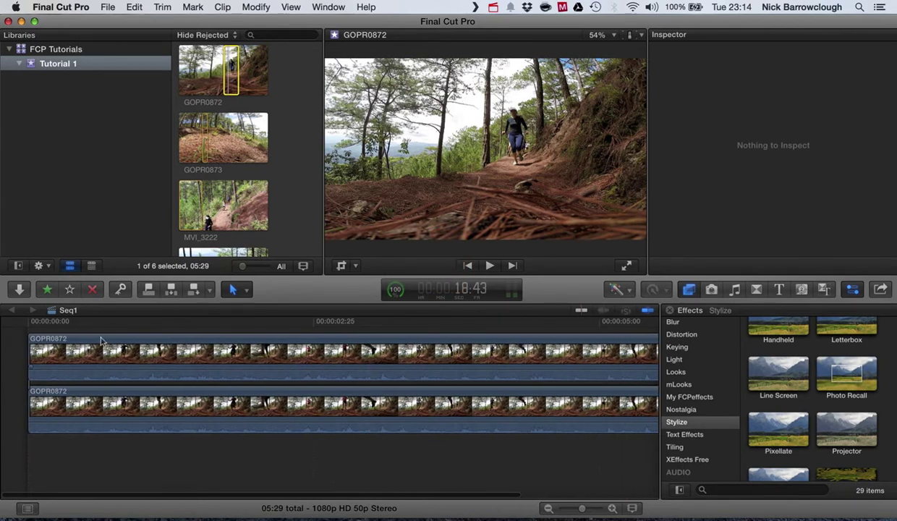
{"action": "left_click", "coordinate": [62, 391]}
{"action": "mouse_move", "coordinate": [62, 391]}
{"action": "left_mouse_down"}
{"action": "mouse_move", "coordinate": [133, 392]}
{"action": "mouse_move", "coordinate": [65, 391]}
{"action": "left_mouse_up"}
{"action": "key", "text": "super+4"}
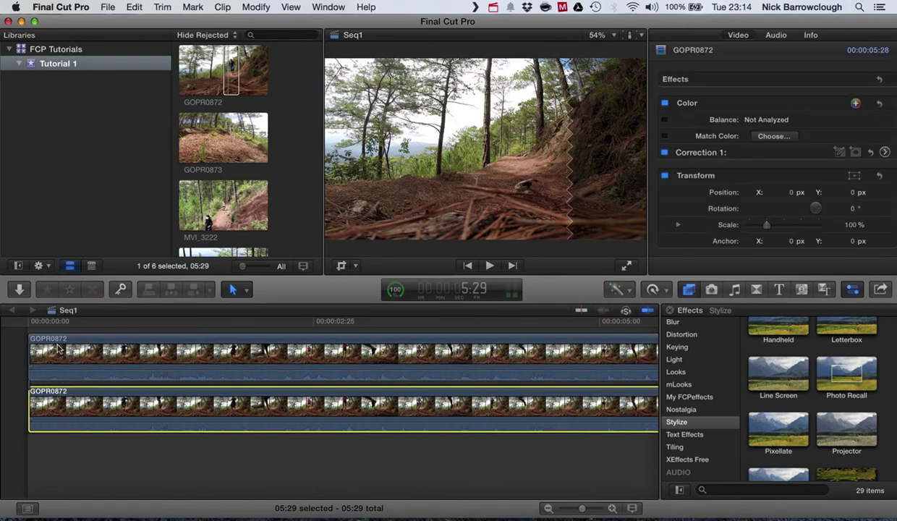
{"action": "mouse_move", "coordinate": [59, 348]}
{"action": "left_mouse_down"}
{"action": "mouse_move", "coordinate": [207, 345]}
{"action": "mouse_move", "coordinate": [71, 354]}
{"action": "left_mouse_up"}
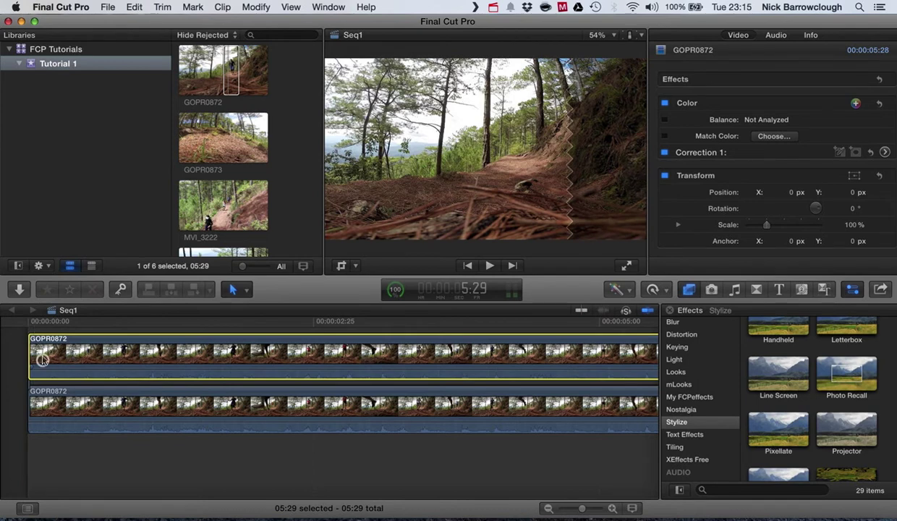
Return the playhead to the start and select the upper GOPR0872 copy.
{"action": "left_click", "coordinate": [63, 433]}
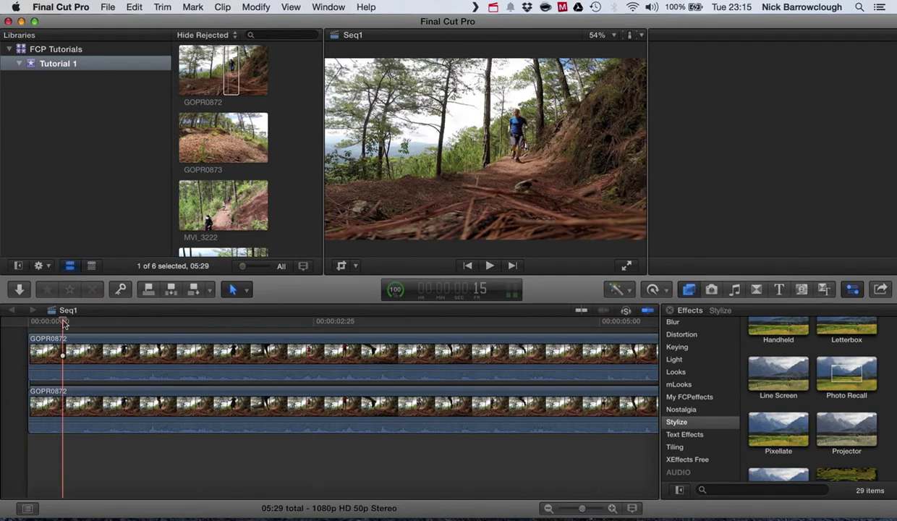
{"action": "left_click", "coordinate": [30, 321]}
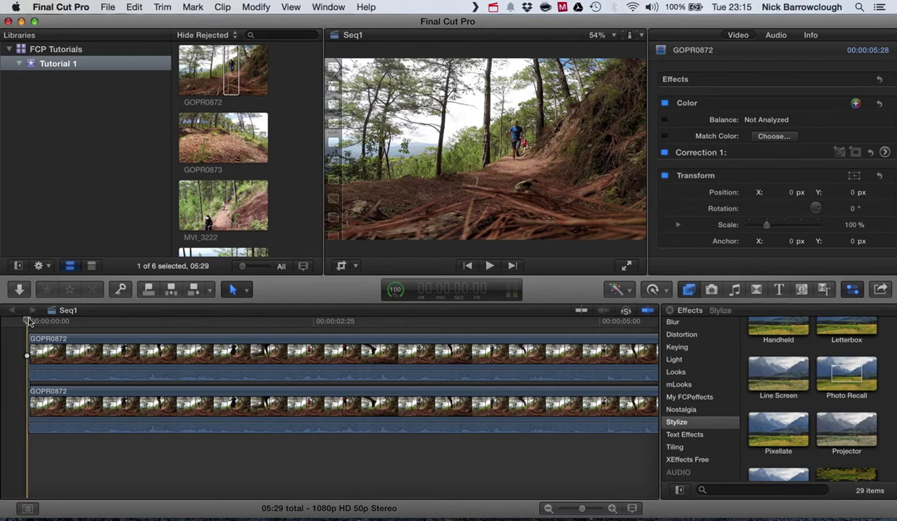
{"action": "left_click", "coordinate": [85, 340]}
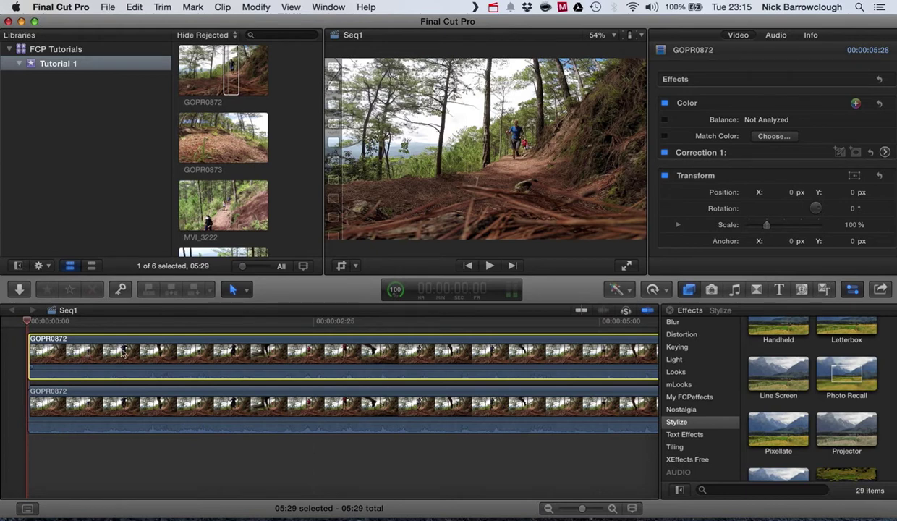
{"action": "scroll", "coordinate": [752, 221], "scroll_direction": "down", "scroll_amount": 1}
{"action": "scroll", "coordinate": [753, 222], "scroll_direction": "down", "scroll_amount": 10}
{"action": "scroll", "coordinate": [753, 222], "scroll_direction": "up", "scroll_amount": 10}
Set Correction 1 Global saturation to -100% on the upper copy and preview the result.
{"action": "left_click", "coordinate": [885, 152]}
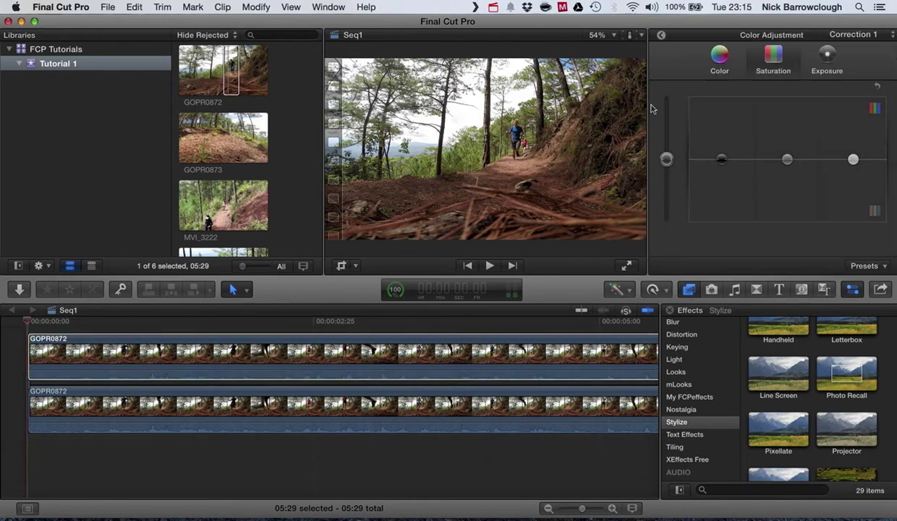
{"action": "left_click_drag", "start_coordinate": [666, 160], "coordinate": [665, 250]}
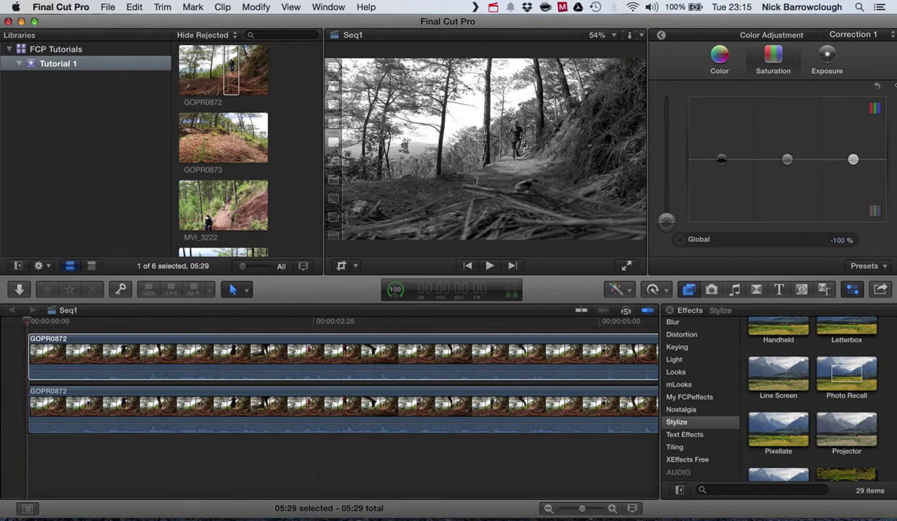
{"action": "left_click", "coordinate": [660, 37]}
{"action": "left_click", "coordinate": [15, 325]}
{"action": "left_click", "coordinate": [490, 266]}
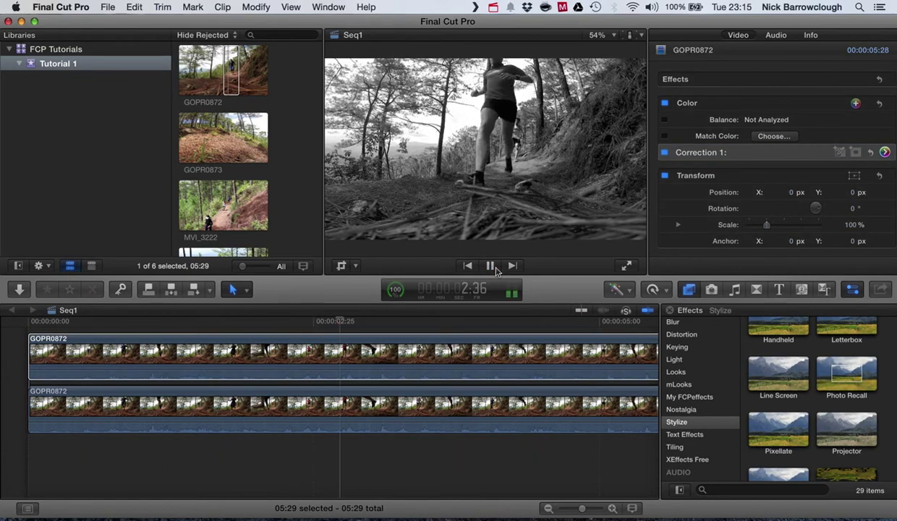
{"action": "left_click", "coordinate": [493, 268]}
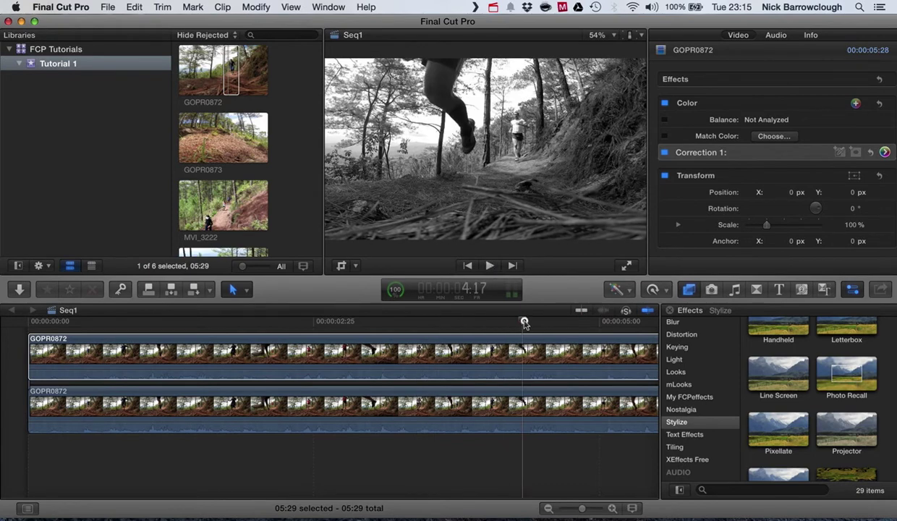
{"action": "left_click", "coordinate": [58, 320]}
Select the upper black-and-white copy and show its Compositing settings at 100% opacity.
{"action": "left_click", "coordinate": [26, 319]}
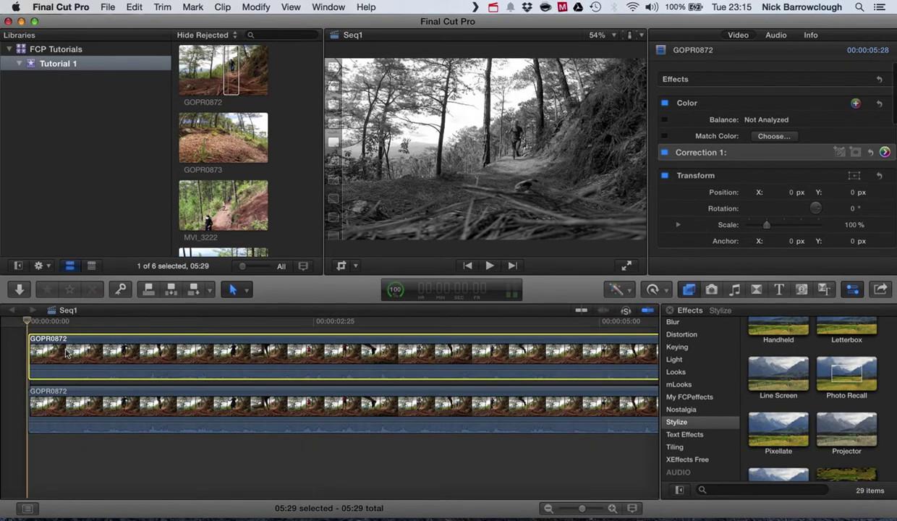
{"action": "left_click", "coordinate": [853, 289]}
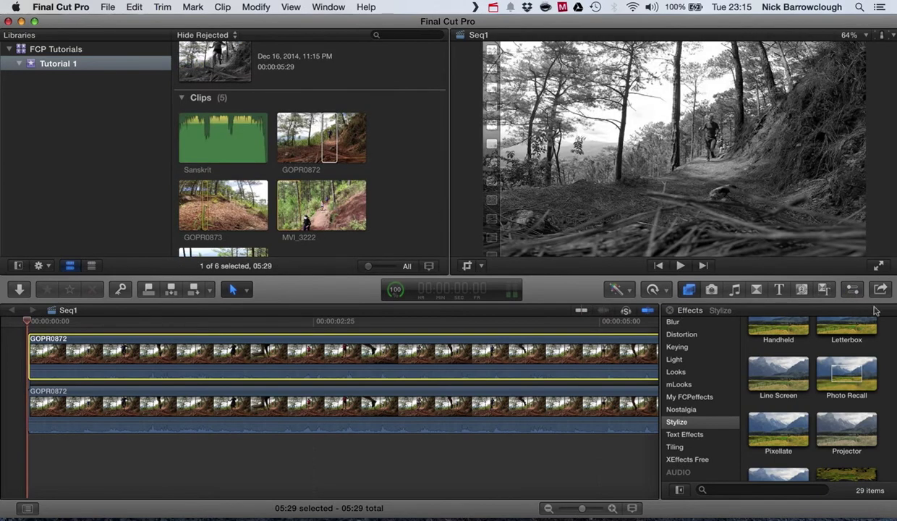
{"action": "left_click", "coordinate": [652, 307]}
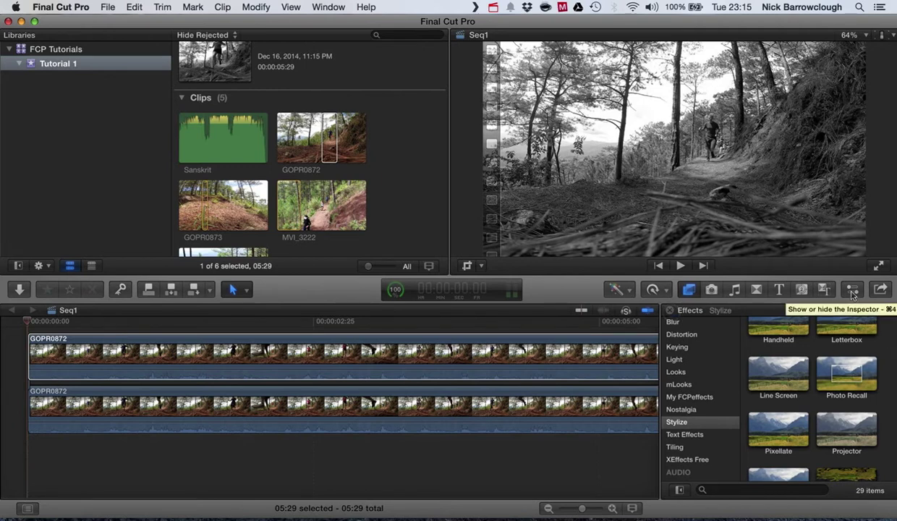
{"action": "left_click", "coordinate": [853, 290]}
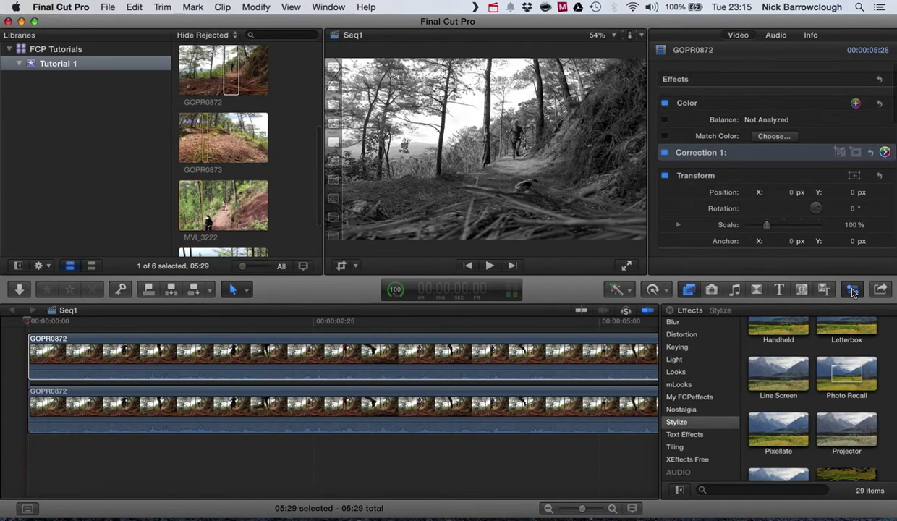
{"action": "left_click", "coordinate": [63, 353]}
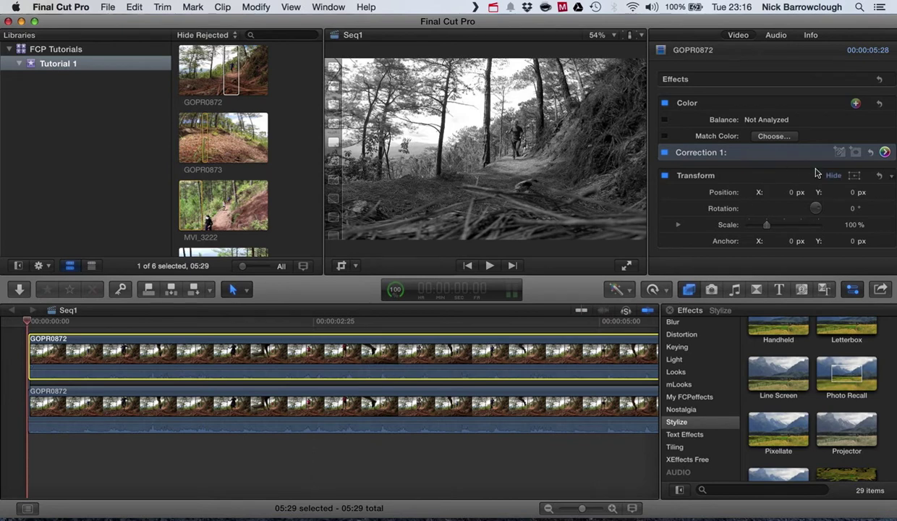
{"action": "scroll", "coordinate": [818, 174], "scroll_direction": "down", "scroll_amount": 4}
{"action": "scroll", "coordinate": [818, 174], "scroll_direction": "down", "scroll_amount": 15}
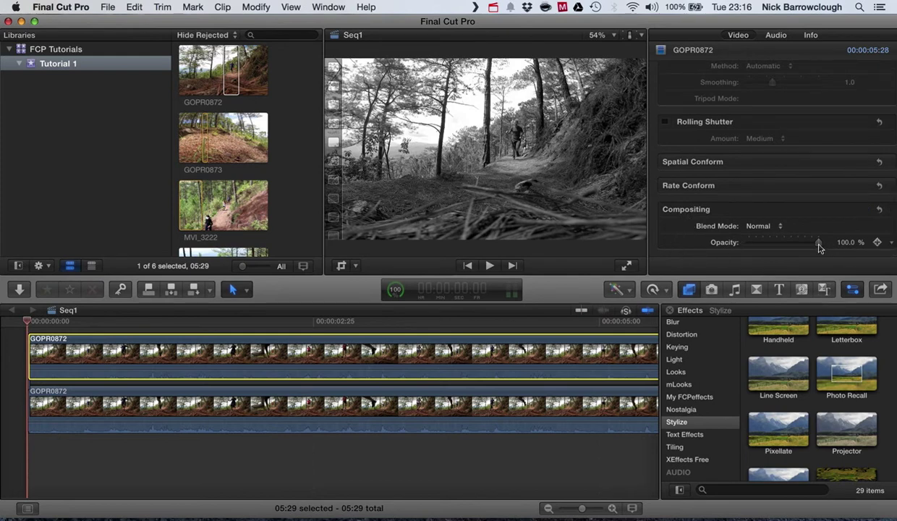
Set the upper copy's opacity to 0%, preview, and return the playhead to the start.
{"action": "left_click_drag", "start_coordinate": [819, 247], "coordinate": [733, 244]}
{"action": "left_click", "coordinate": [490, 266]}
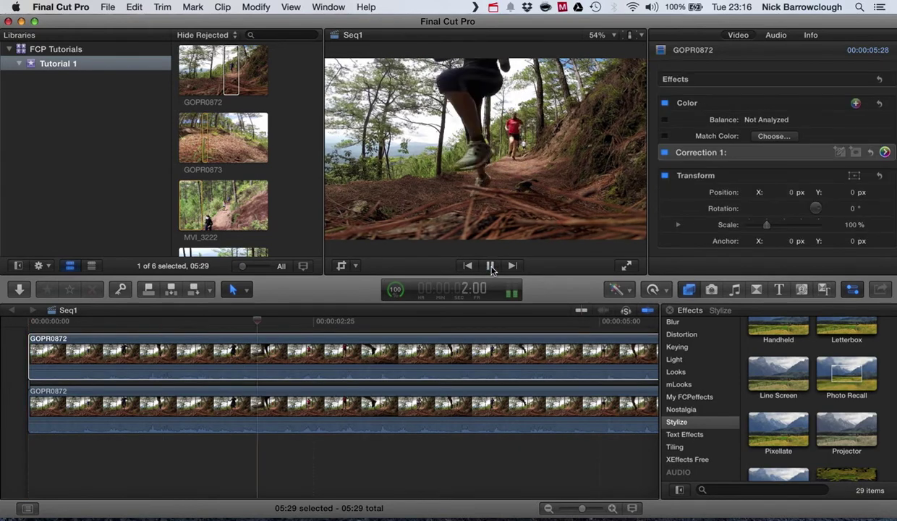
{"action": "left_click", "coordinate": [491, 268]}
{"action": "left_click", "coordinate": [242, 395]}
{"action": "left_click", "coordinate": [243, 344]}
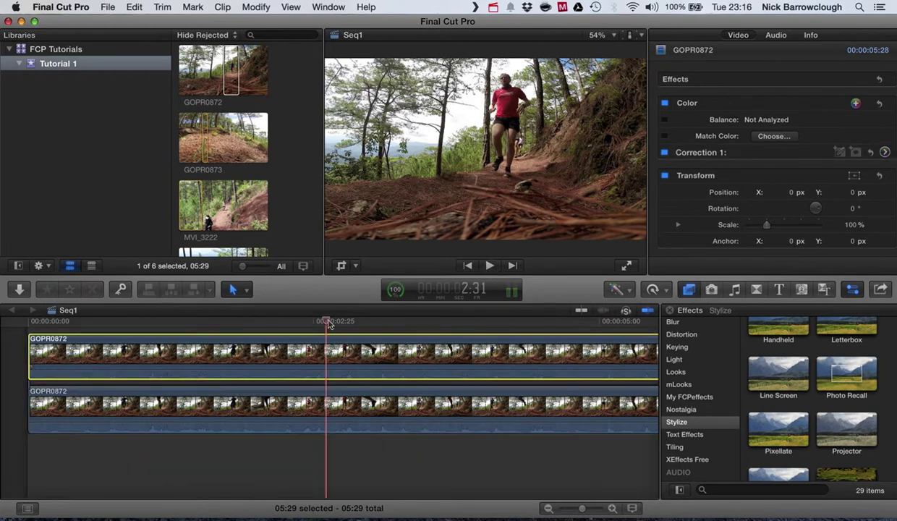
{"action": "left_click_drag", "start_coordinate": [325, 324], "coordinate": [26, 322]}
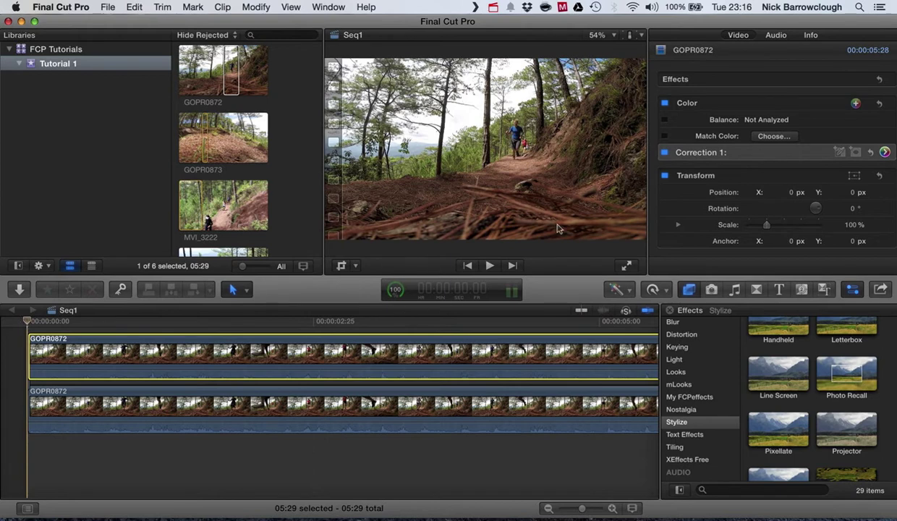
Add 0% opacity keyframes to the upper copy at its start and at 1:31.
{"action": "scroll", "coordinate": [809, 205], "scroll_direction": "down", "scroll_amount": 10}
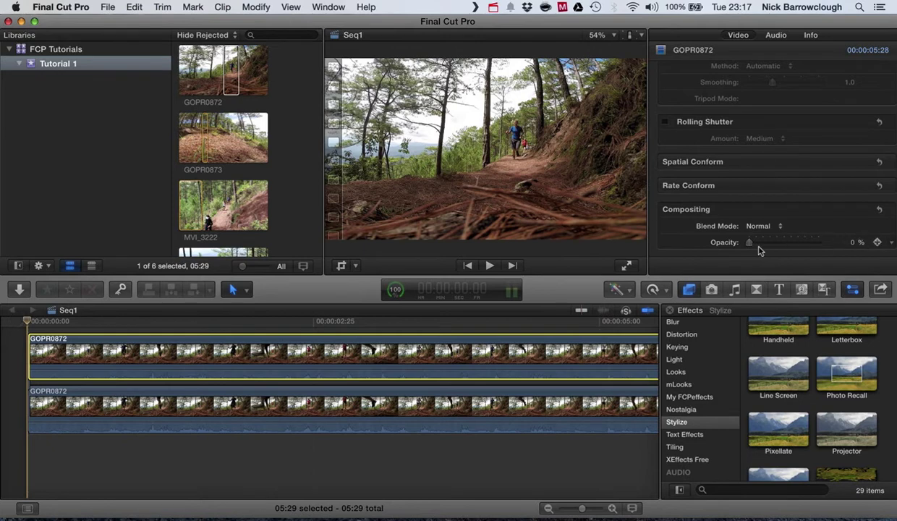
{"action": "left_click", "coordinate": [878, 245]}
{"action": "left_click", "coordinate": [133, 318]}
{"action": "left_click_drag", "start_coordinate": [166, 311], "coordinate": [214, 311]}
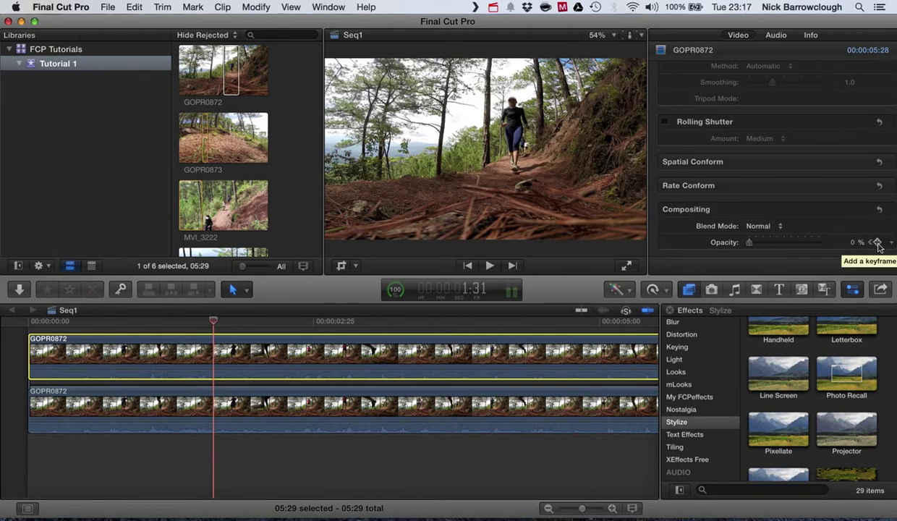
{"action": "left_click", "coordinate": [877, 243]}
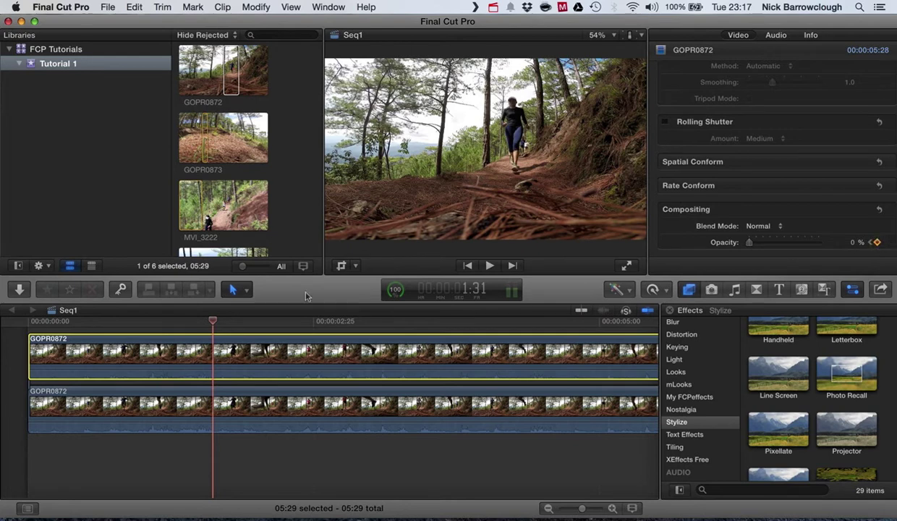
Raise the upper copy's opacity to 100% at 2:15 and play back the fade-in.
{"action": "left_click_drag", "start_coordinate": [213, 322], "coordinate": [291, 320]}
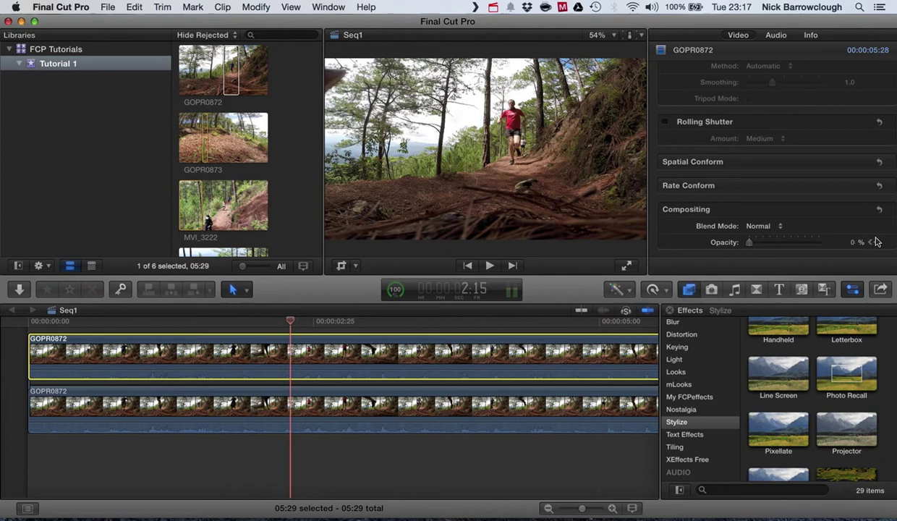
{"action": "left_click_drag", "start_coordinate": [751, 246], "coordinate": [830, 248]}
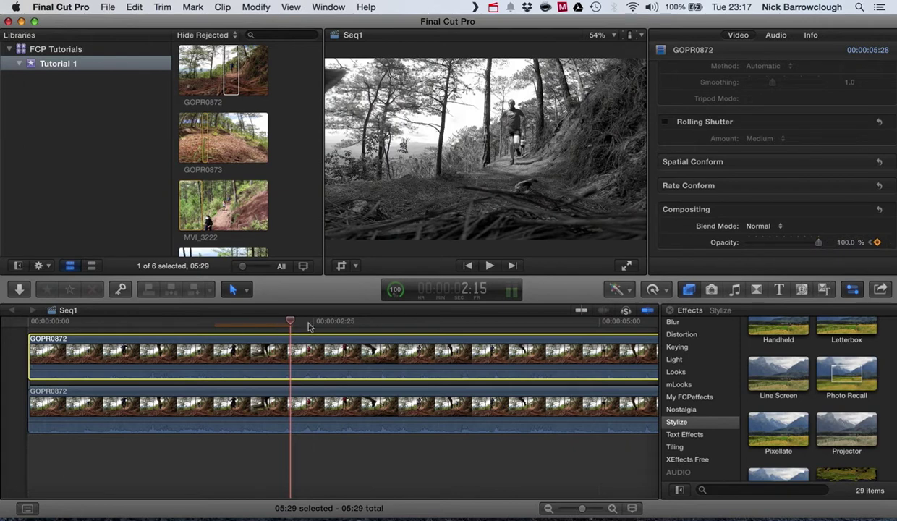
{"action": "left_click_drag", "start_coordinate": [293, 325], "coordinate": [212, 321]}
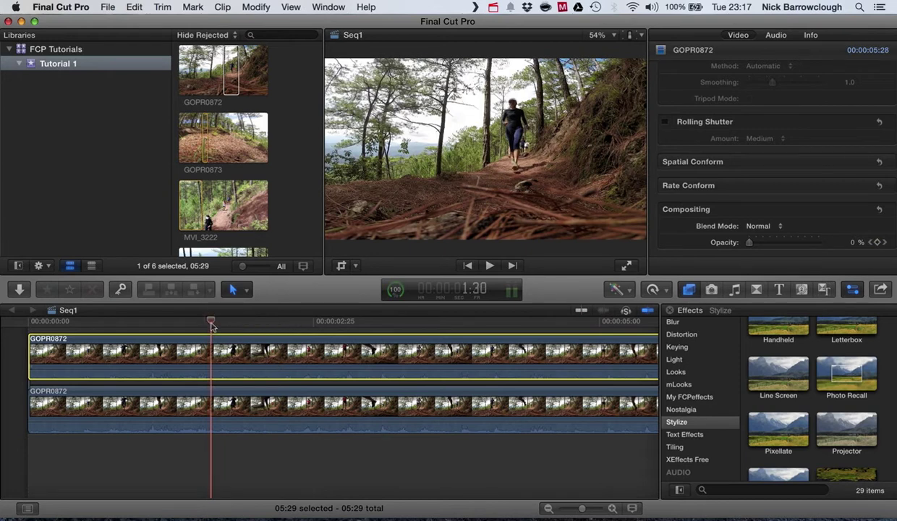
{"action": "key", "text": "space"}
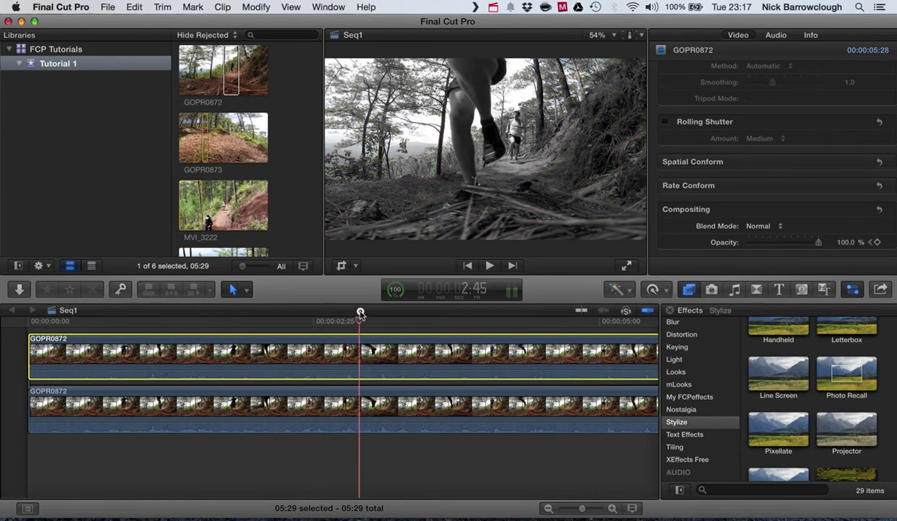
Add a full-opacity keyframe at 4:26 and bring opacity back to 0% at 5:15.
{"action": "left_click_drag", "start_coordinate": [472, 310], "coordinate": [545, 316]}
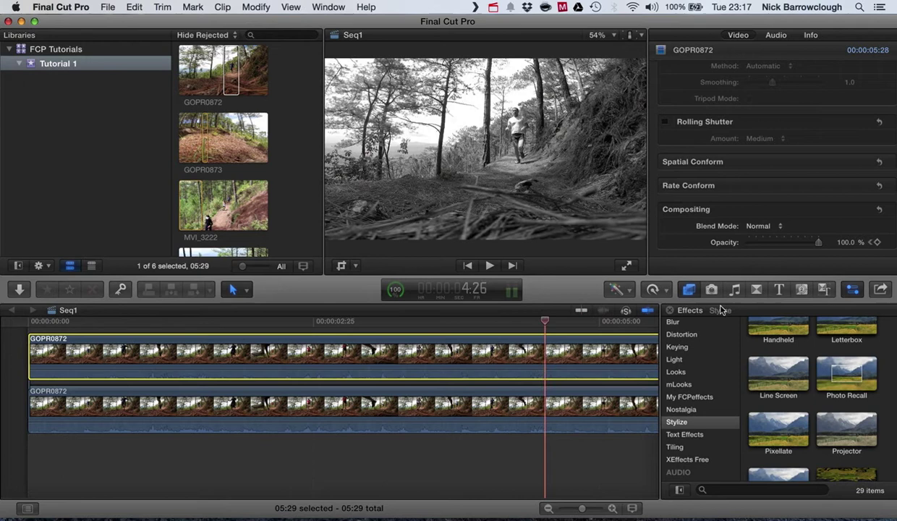
{"action": "left_click", "coordinate": [878, 244]}
{"action": "scroll", "coordinate": [508, 367], "scroll_direction": "right", "scroll_amount": 1}
{"action": "scroll", "coordinate": [507, 367], "scroll_direction": "right", "scroll_amount": 3}
{"action": "left_click_drag", "start_coordinate": [463, 323], "coordinate": [552, 321]}
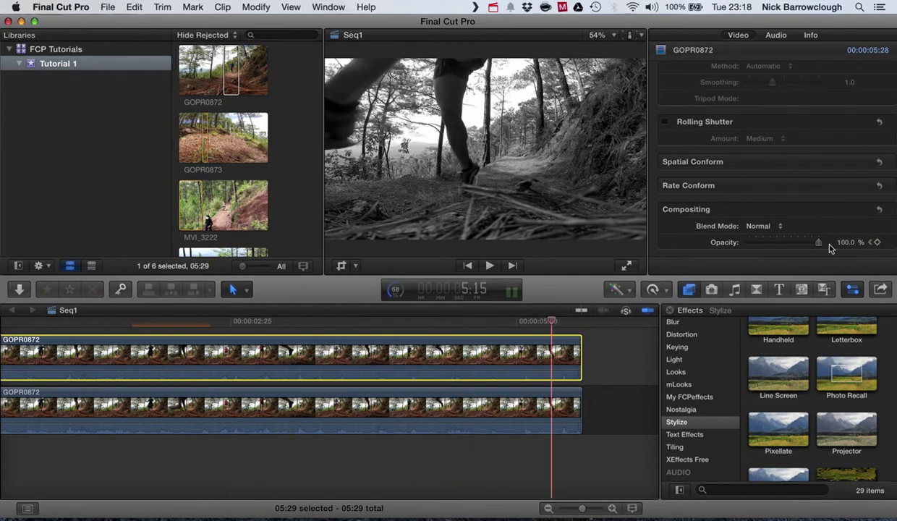
{"action": "left_click_drag", "start_coordinate": [819, 243], "coordinate": [729, 249]}
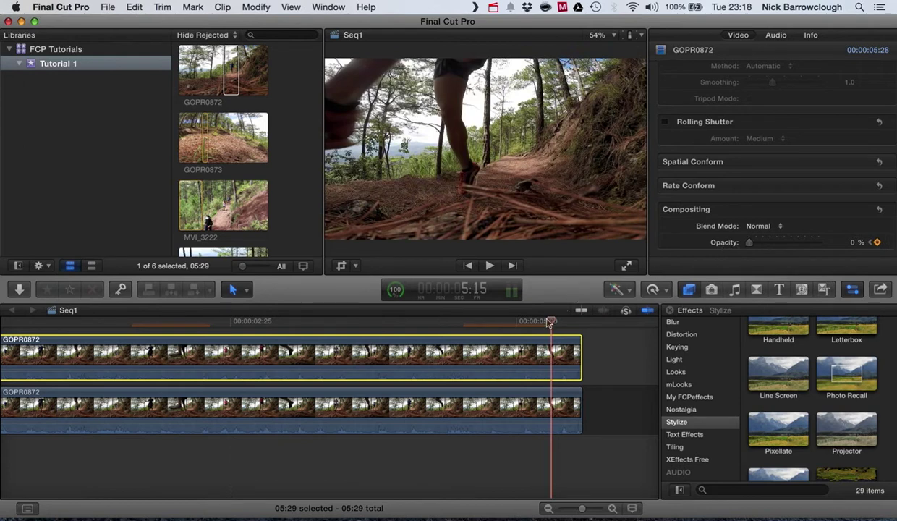
{"action": "mouse_move", "coordinate": [555, 324]}
{"action": "left_mouse_down"}
{"action": "mouse_move", "coordinate": [462, 320]}
{"action": "mouse_move", "coordinate": [553, 313]}
{"action": "left_mouse_up"}
{"action": "left_click_drag", "start_coordinate": [82, 318], "coordinate": [0, 310]}
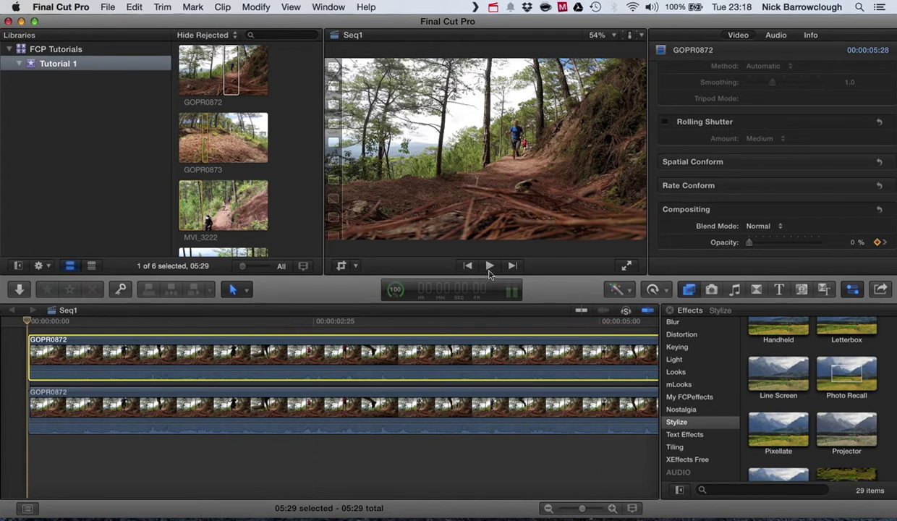
Play back the fade, fit all of Seq1 in the timeline, and select the upper clip.
{"action": "left_click", "coordinate": [490, 266]}
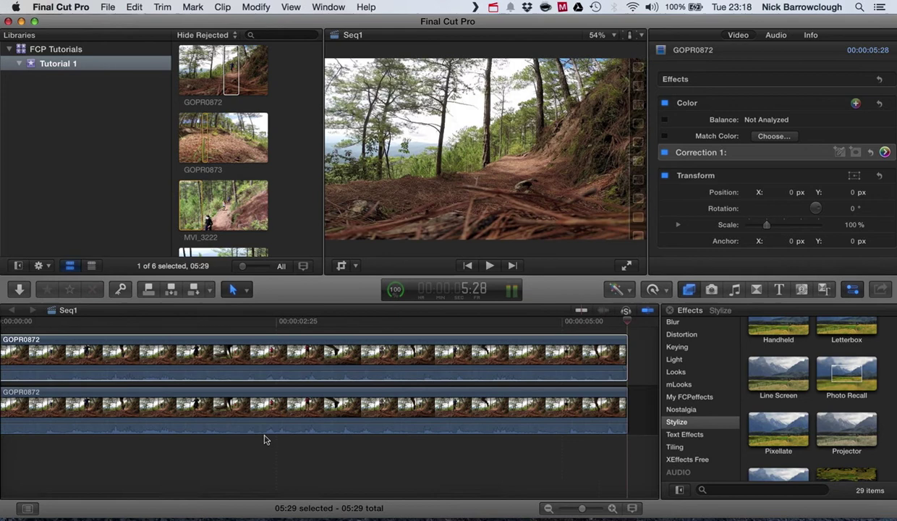
{"action": "key", "text": "shift+z"}
{"action": "left_click", "coordinate": [202, 365]}
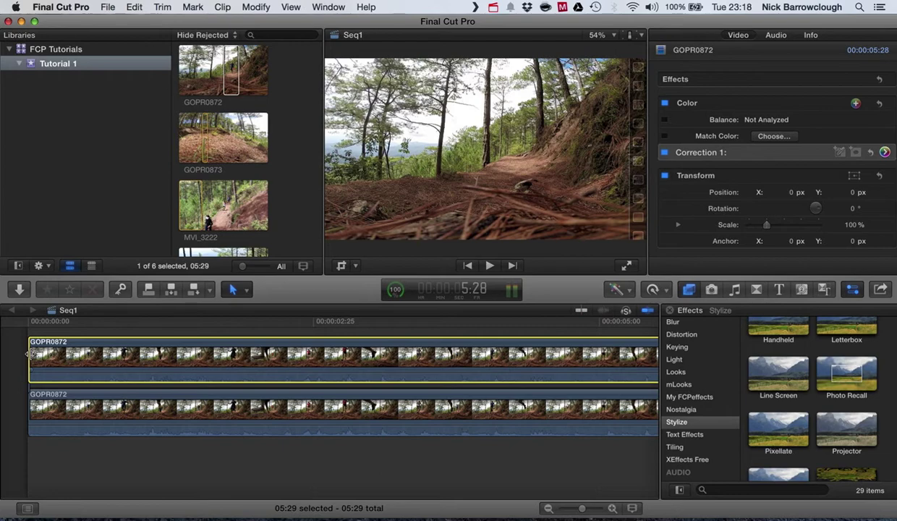
Trim the upper copy's start about 1:40 later and a few frames off its end.
{"action": "left_click", "coordinate": [31, 354]}
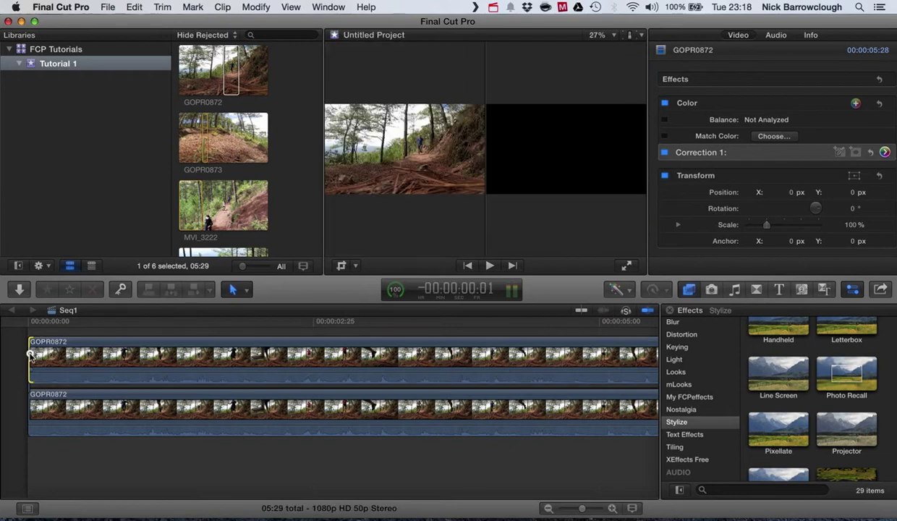
{"action": "left_click_drag", "start_coordinate": [31, 354], "coordinate": [27, 355]}
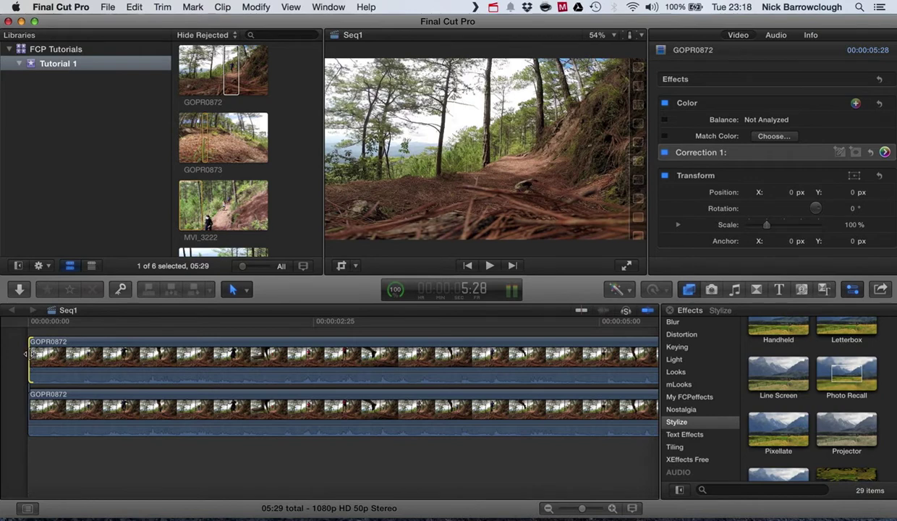
{"action": "left_click", "coordinate": [28, 353]}
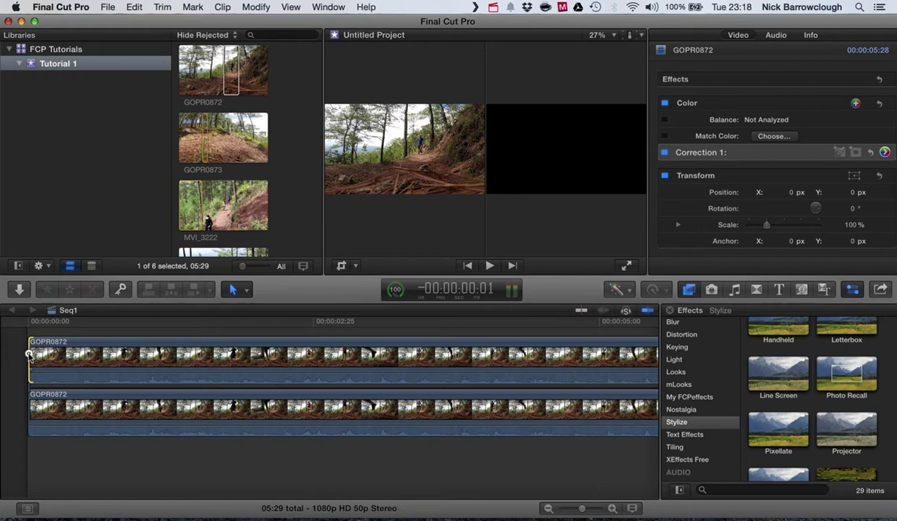
{"action": "left_click_drag", "start_coordinate": [28, 354], "coordinate": [224, 346]}
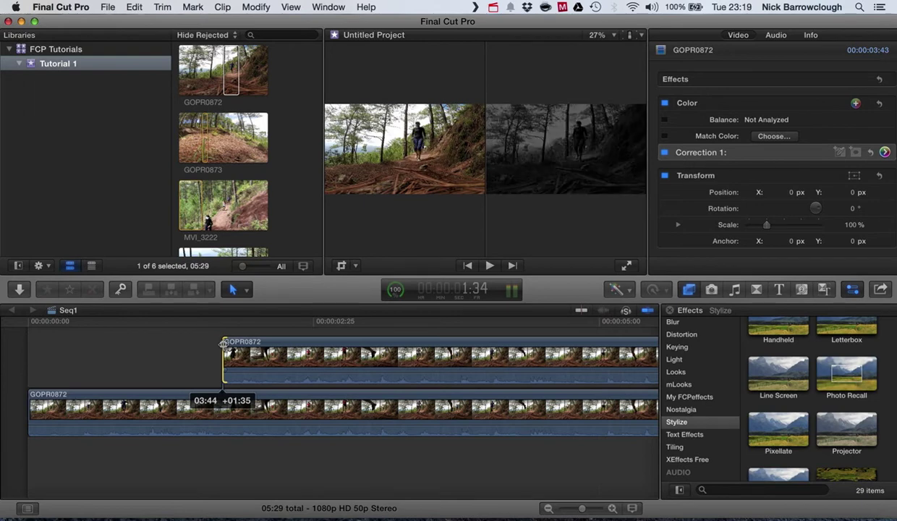
{"action": "mouse_move", "coordinate": [222, 343]}
{"action": "left_mouse_down"}
{"action": "mouse_move", "coordinate": [234, 343]}
{"action": "mouse_move", "coordinate": [206, 353]}
{"action": "mouse_move", "coordinate": [214, 352]}
{"action": "left_mouse_up"}
{"action": "scroll", "coordinate": [434, 351], "scroll_direction": "right", "scroll_amount": 5}
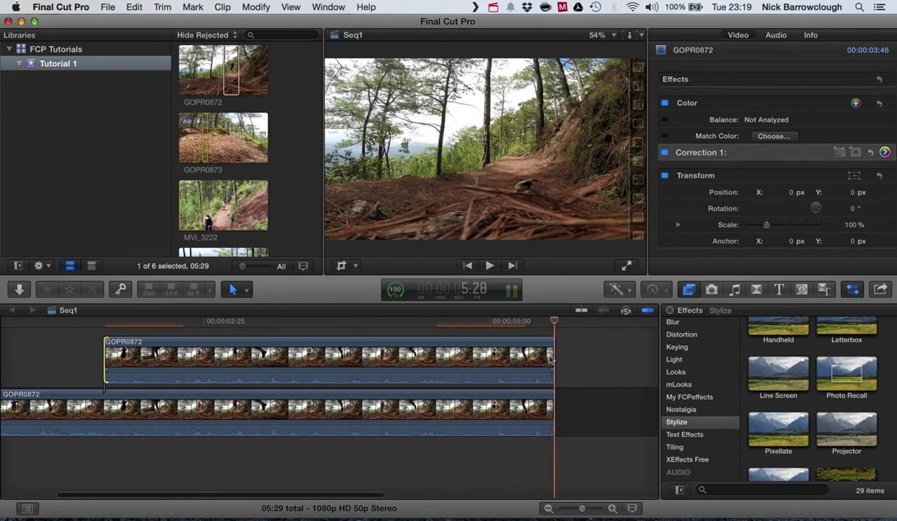
{"action": "left_click_drag", "start_coordinate": [550, 353], "coordinate": [526, 353]}
{"action": "left_click", "coordinate": [574, 356]}
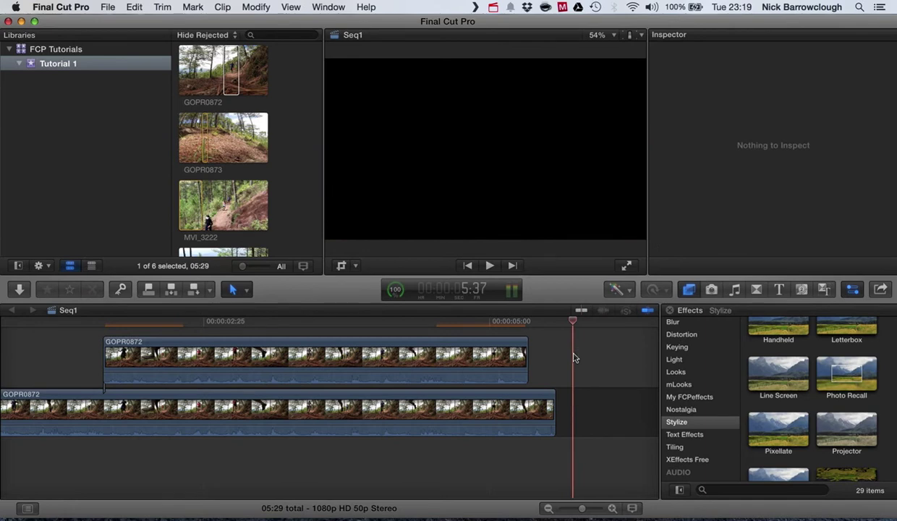
{"action": "scroll", "coordinate": [231, 416], "scroll_direction": "left", "scroll_amount": 5}
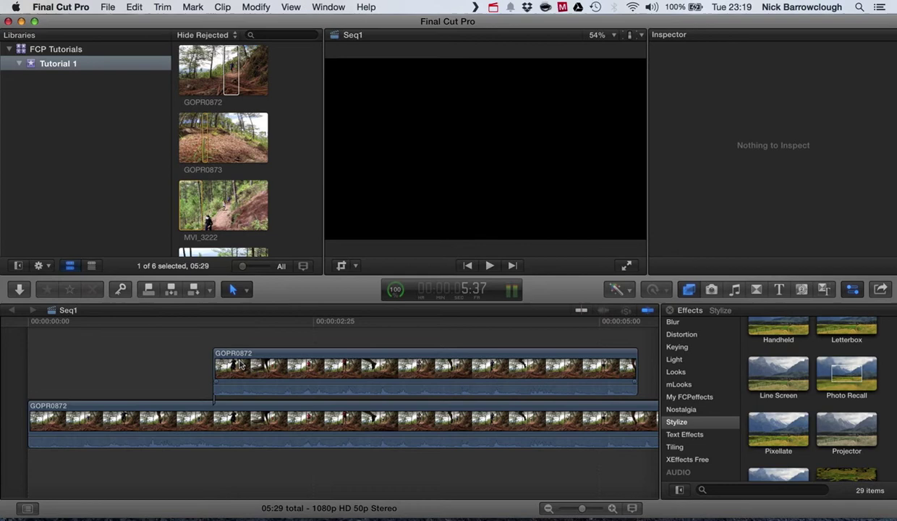
{"action": "left_click", "coordinate": [188, 355]}
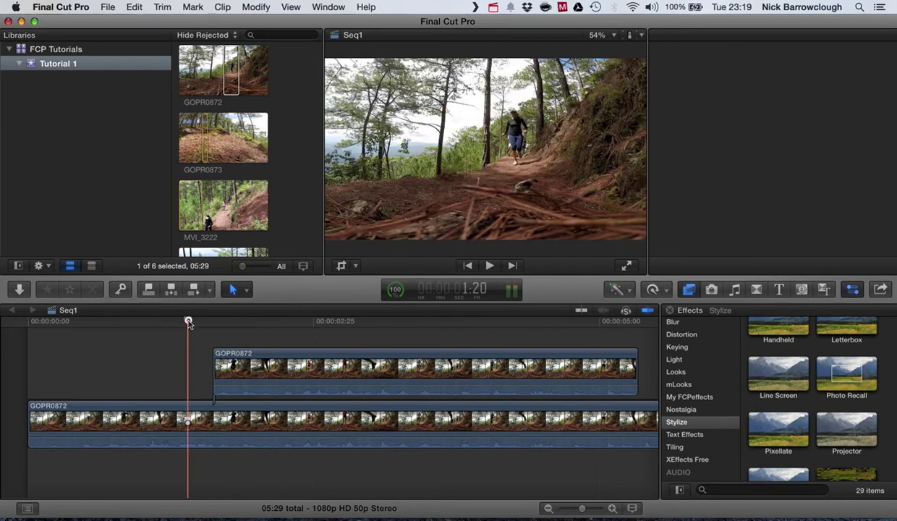
{"action": "mouse_move", "coordinate": [188, 322]}
{"action": "left_mouse_down"}
{"action": "mouse_move", "coordinate": [275, 319]}
{"action": "mouse_move", "coordinate": [203, 316]}
{"action": "left_mouse_up"}
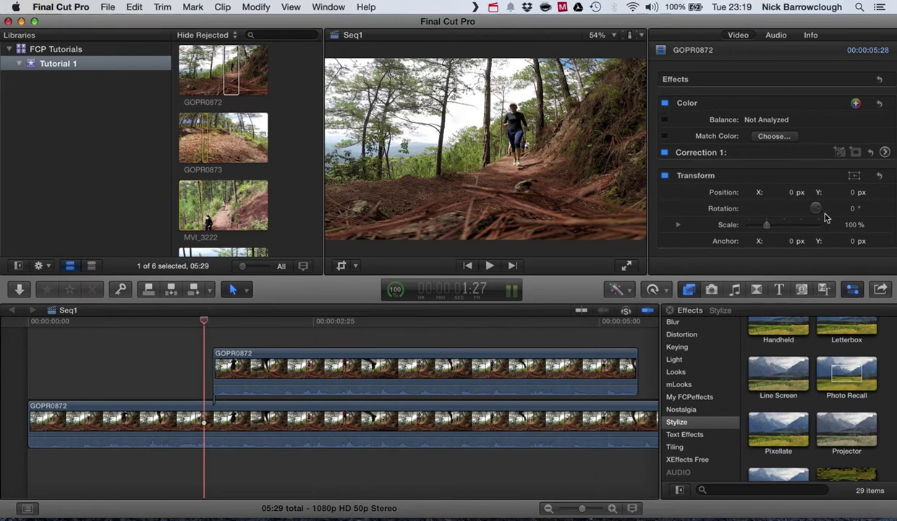
{"action": "scroll", "coordinate": [826, 218], "scroll_direction": "down", "scroll_amount": 10}
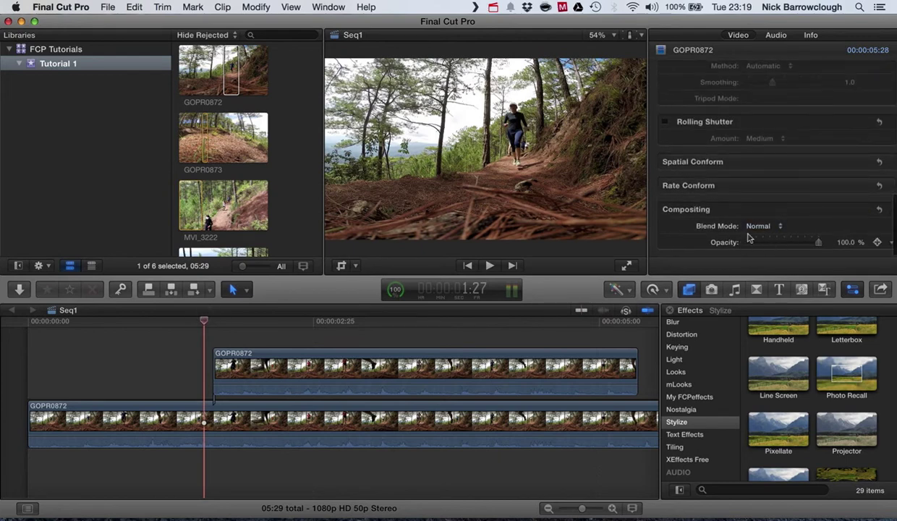
{"action": "left_click_drag", "start_coordinate": [205, 323], "coordinate": [16, 316]}
{"action": "left_click", "coordinate": [490, 267]}
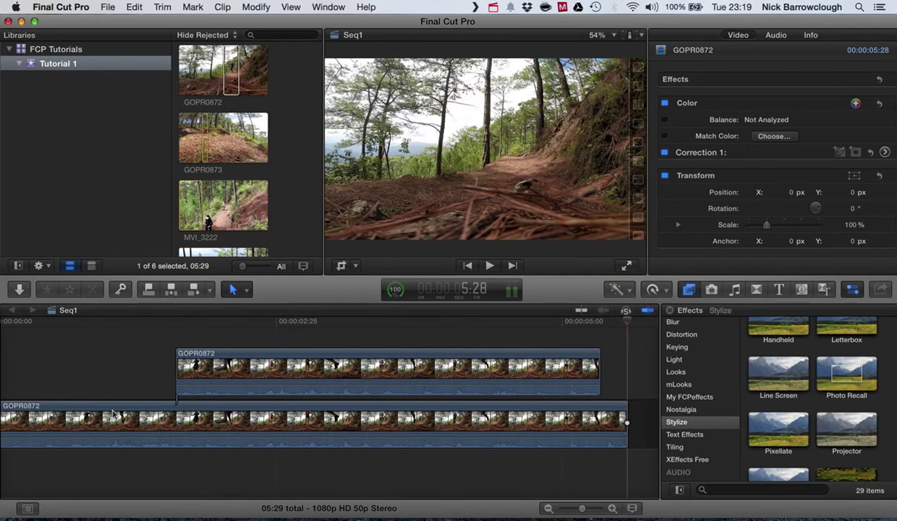
{"action": "scroll", "coordinate": [113, 412], "scroll_direction": "left", "scroll_amount": 5}
{"action": "key", "text": "Home"}
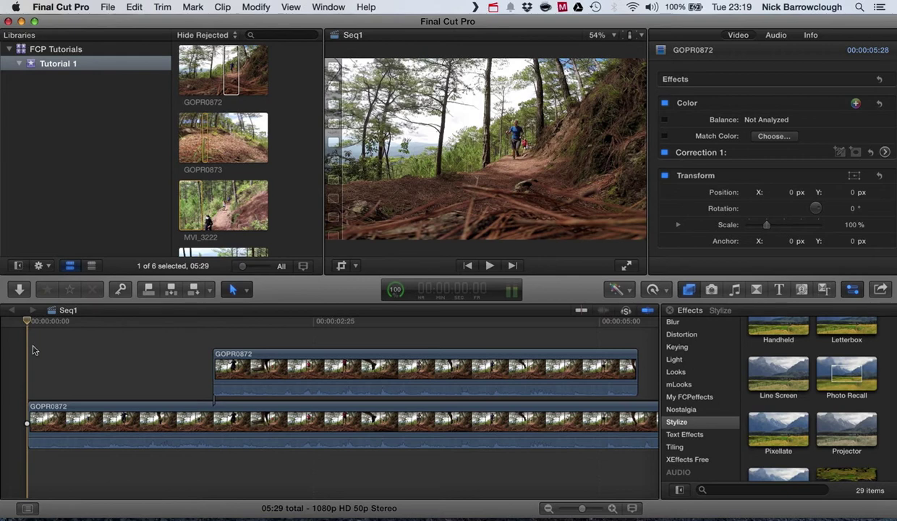
{"action": "scroll", "coordinate": [785, 206], "scroll_direction": "down", "scroll_amount": 3}
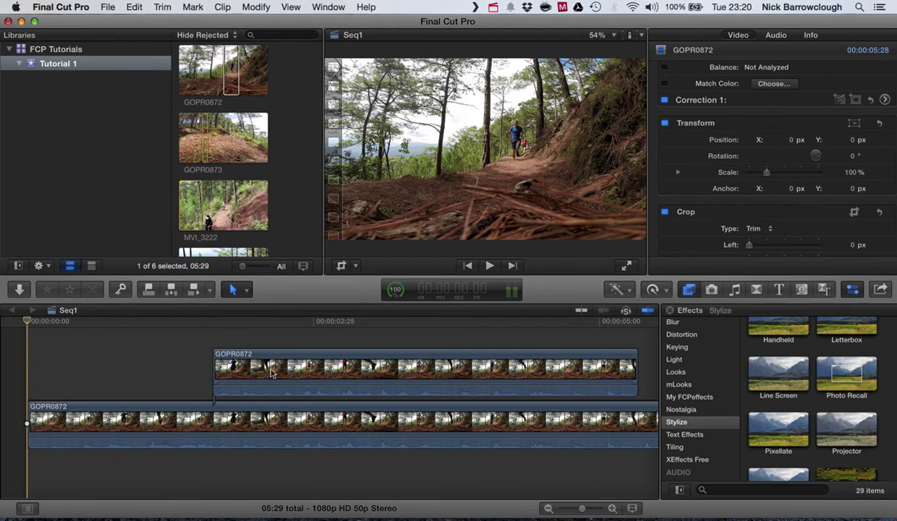
Select both GOPR0872 clips and make them a compound clip named 'BW fade'.
{"action": "left_click", "coordinate": [224, 414]}
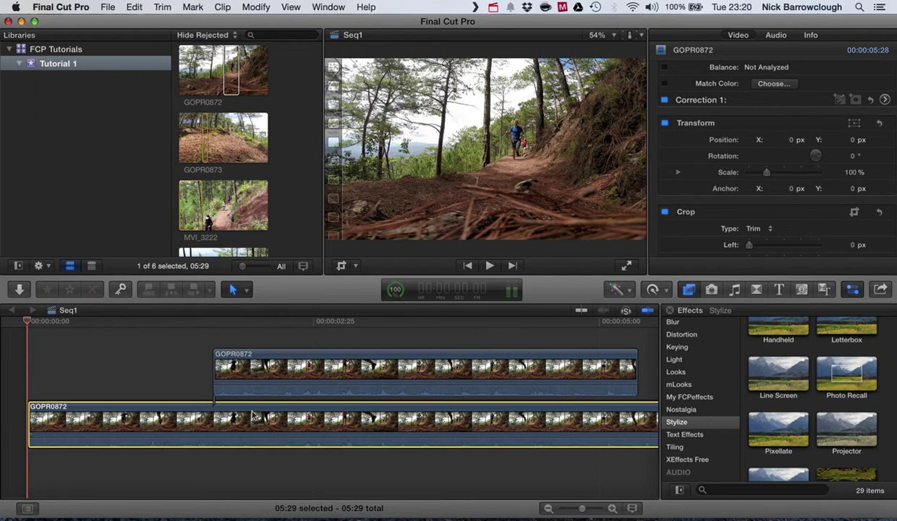
{"action": "left_click", "coordinate": [273, 372], "text": "super"}
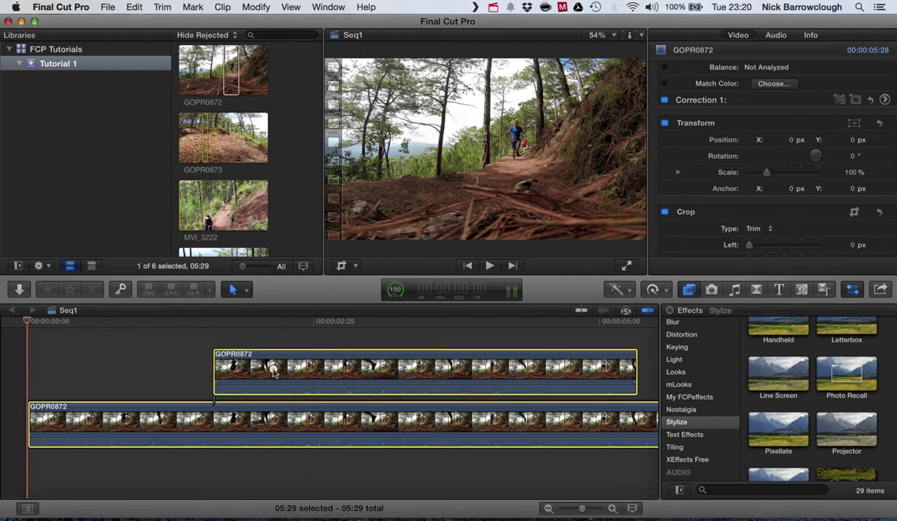
{"action": "right_click", "coordinate": [274, 371]}
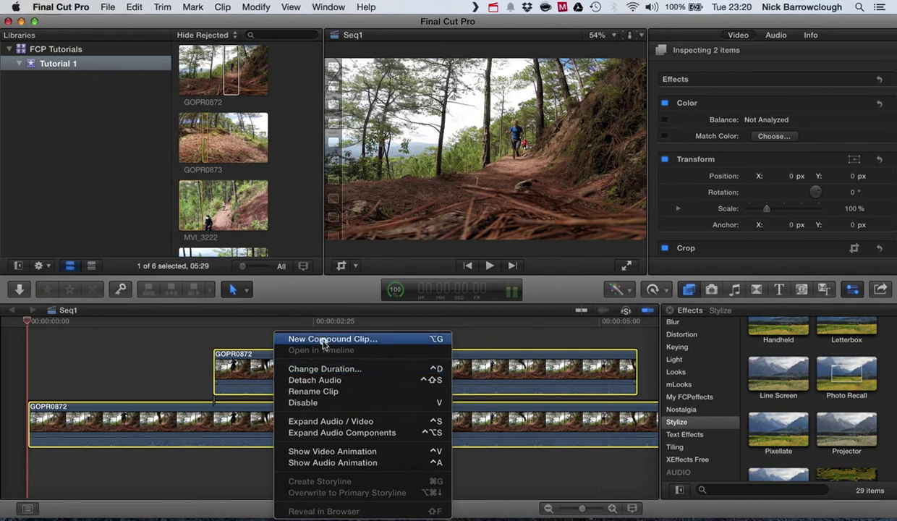
{"action": "left_click", "coordinate": [323, 339]}
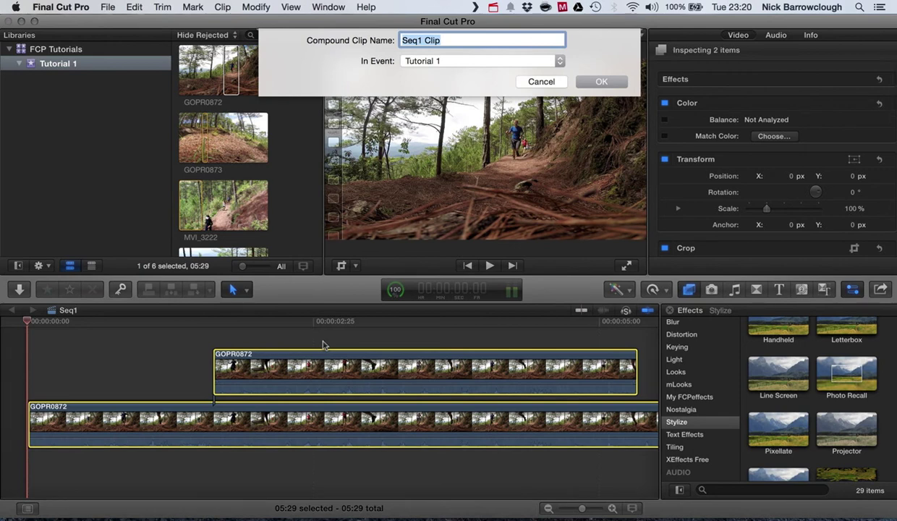
{"action": "type", "text": "BW fade"}
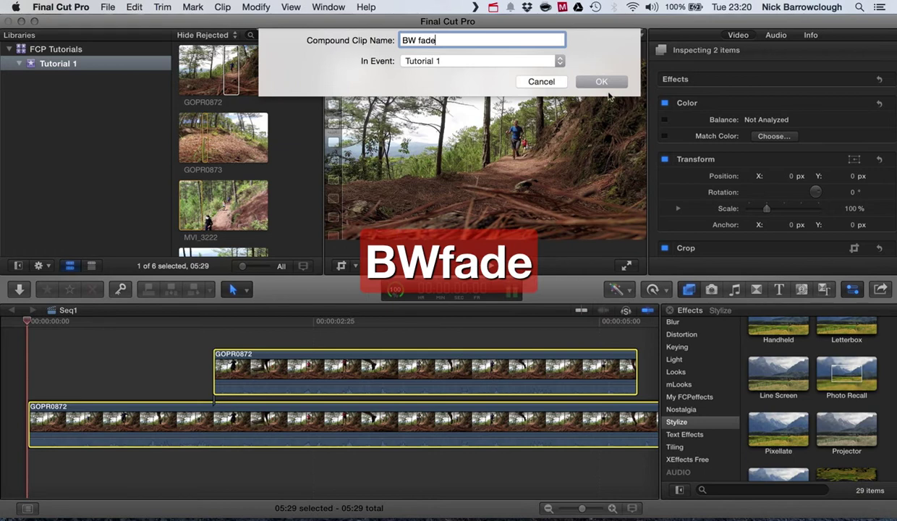
{"action": "left_click", "coordinate": [595, 81]}
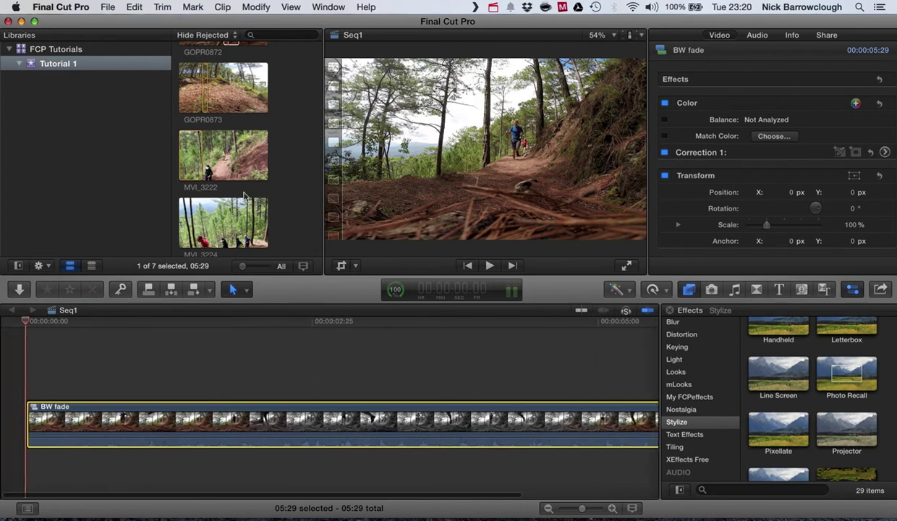
{"action": "scroll", "coordinate": [293, 155], "scroll_direction": "down", "scroll_amount": 5}
{"action": "left_click", "coordinate": [228, 206]}
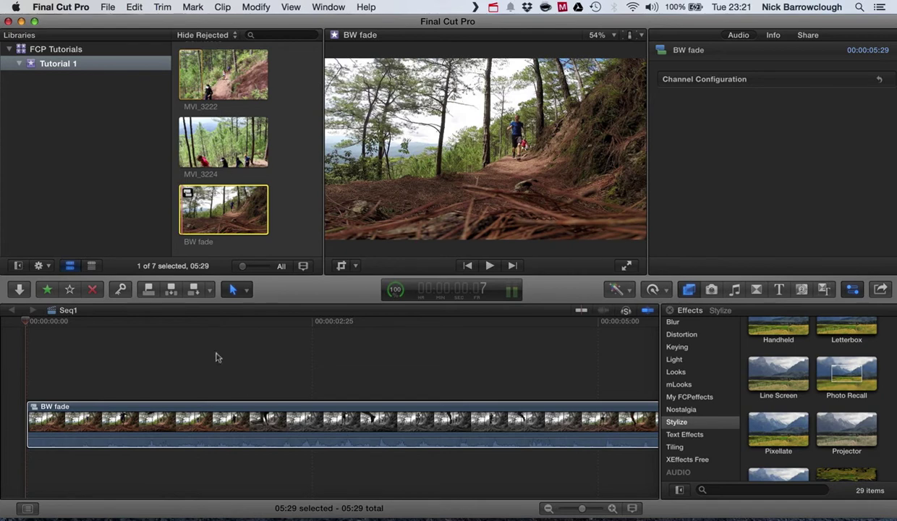
{"action": "scroll", "coordinate": [360, 414], "scroll_direction": "right", "scroll_amount": 3}
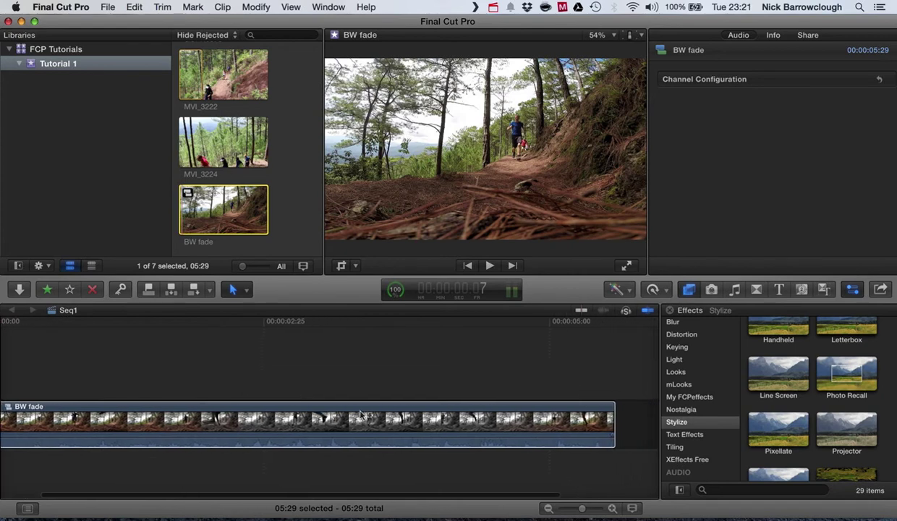
{"action": "left_click", "coordinate": [106, 332]}
{"action": "key", "text": "super+4"}
{"action": "left_click_drag", "start_coordinate": [126, 321], "coordinate": [2, 348]}
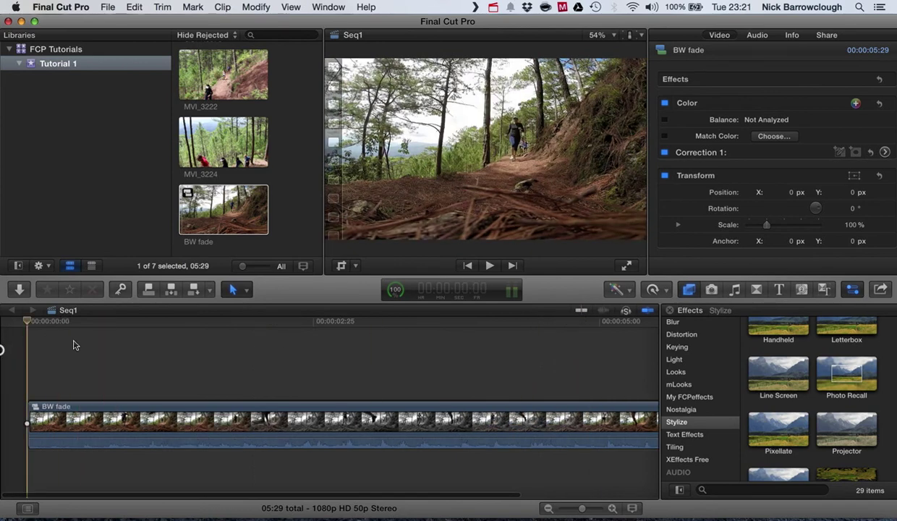
{"action": "left_click", "coordinate": [489, 265]}
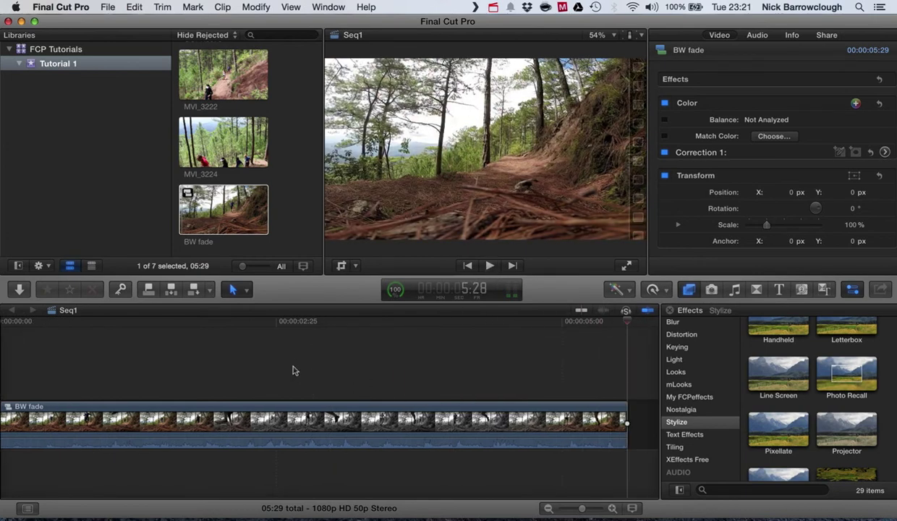
{"action": "scroll", "coordinate": [284, 355], "scroll_direction": "left", "scroll_amount": 2}
{"action": "double_click", "coordinate": [128, 417]}
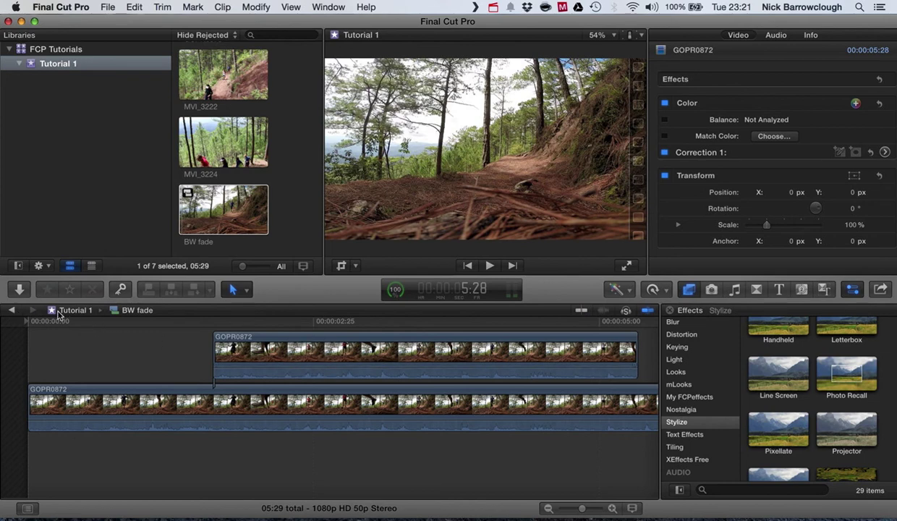
{"action": "left_click", "coordinate": [12, 311]}
{"action": "left_click", "coordinate": [291, 360]}
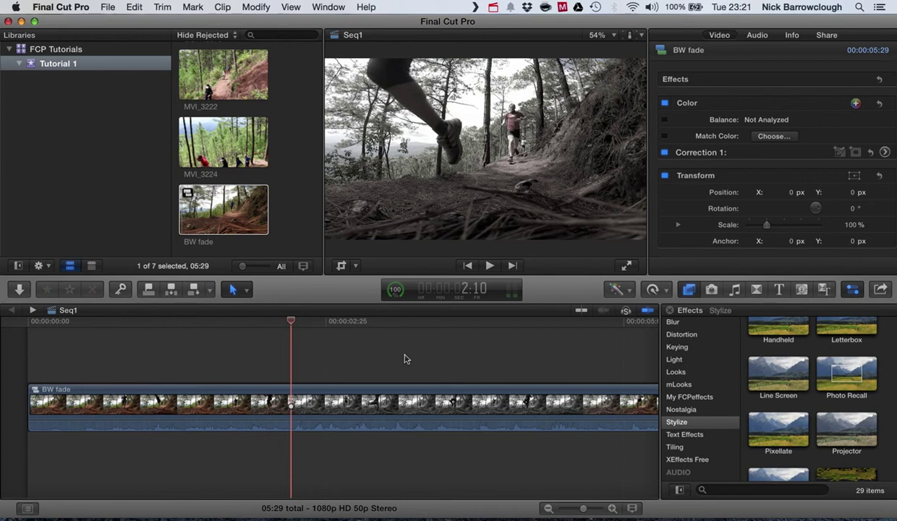
{"action": "scroll", "coordinate": [405, 359], "scroll_direction": "right", "scroll_amount": 5}
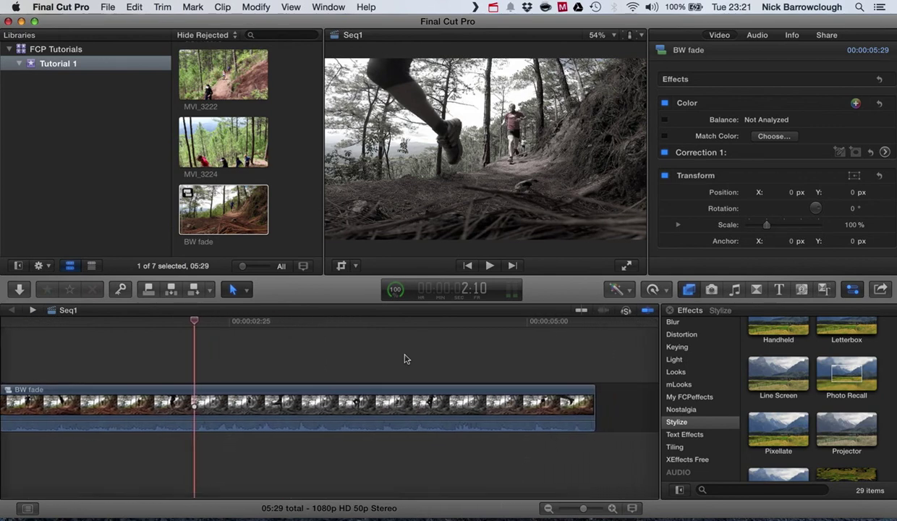
{"action": "scroll", "coordinate": [405, 359], "scroll_direction": "left", "scroll_amount": 5}
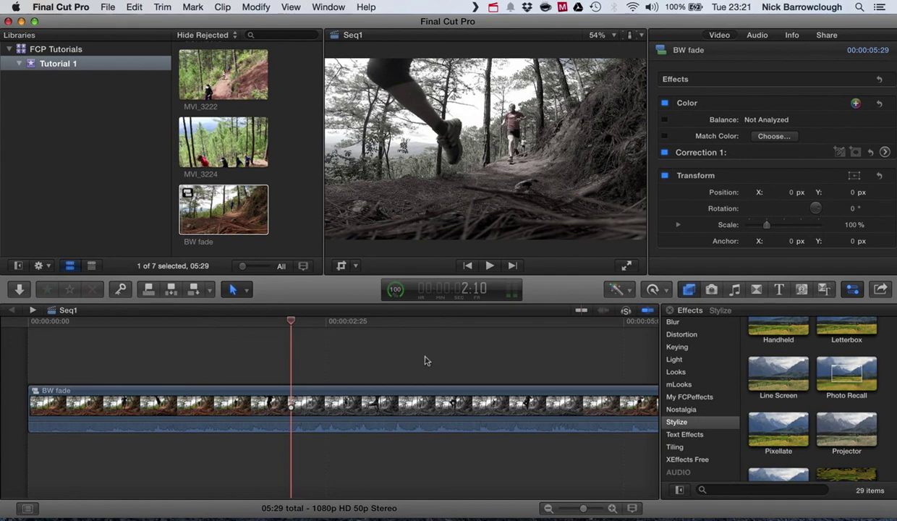
{"action": "scroll", "coordinate": [403, 360], "scroll_direction": "right", "scroll_amount": 2}
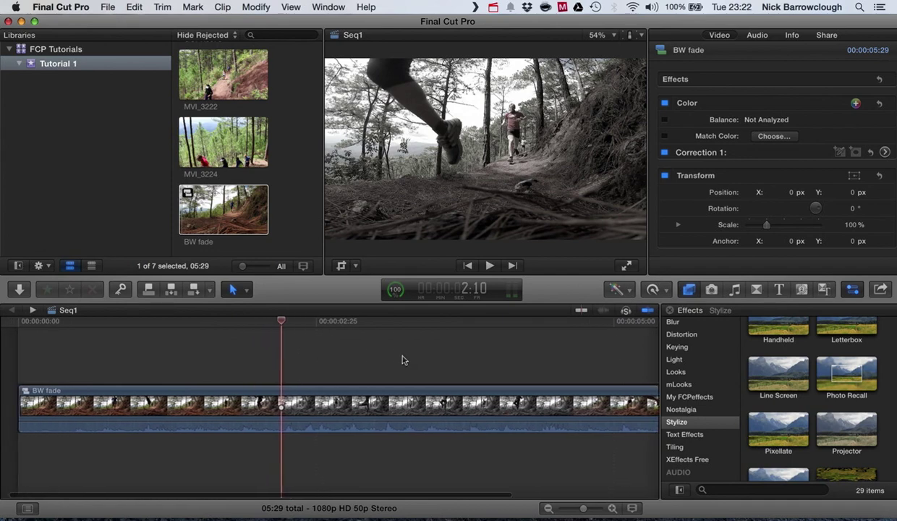